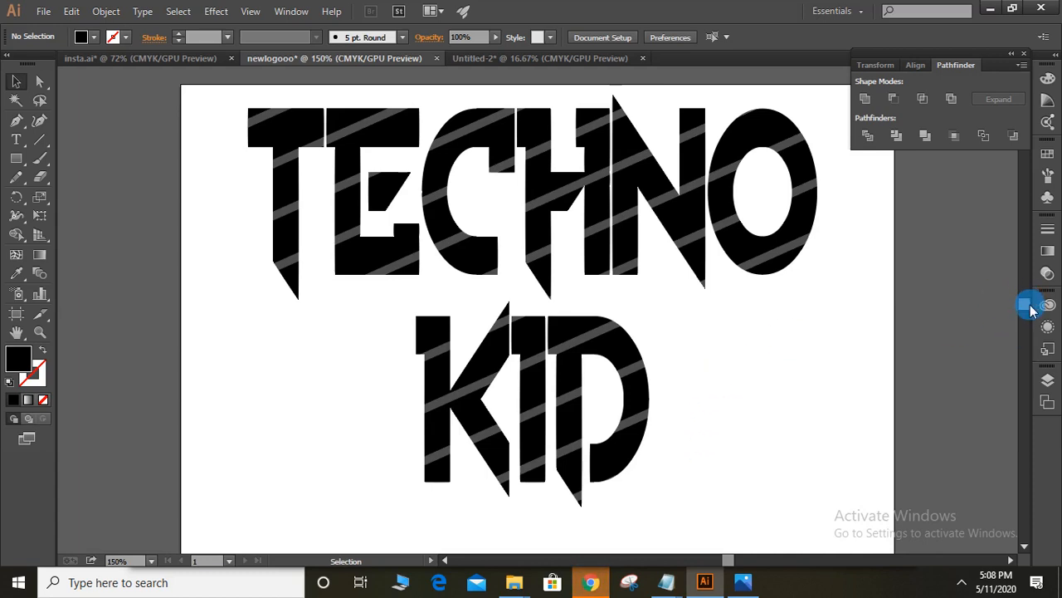
- Add two-line text reading "TECHNO" over "KID" in the empty area below the existing logo
{"action": "scroll", "coordinate": [1029, 309], "scroll_direction": "down", "scroll_amount": 5}
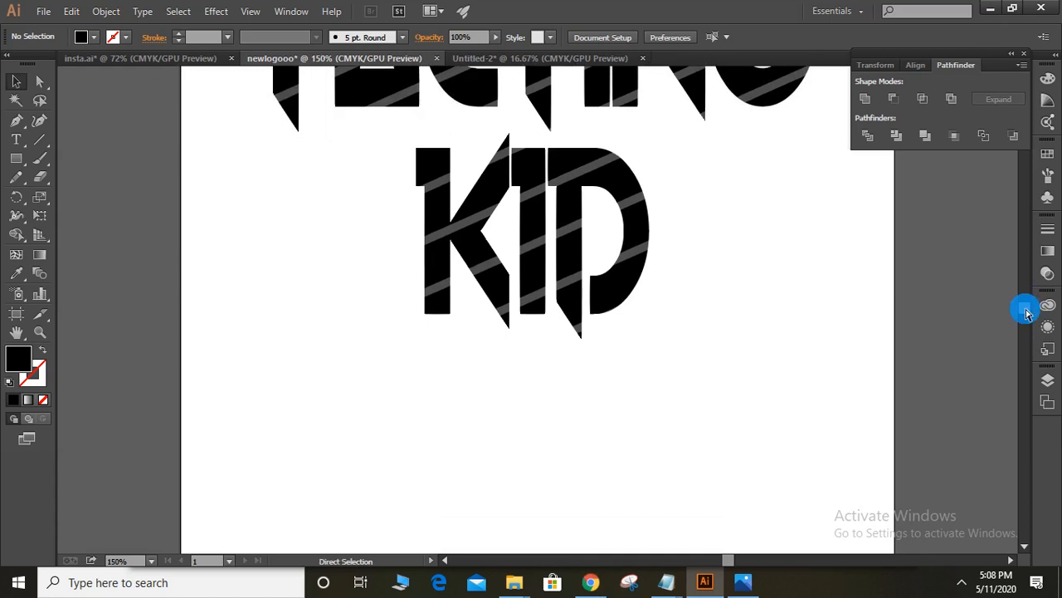
{"action": "key", "text": "ctrl+0"}
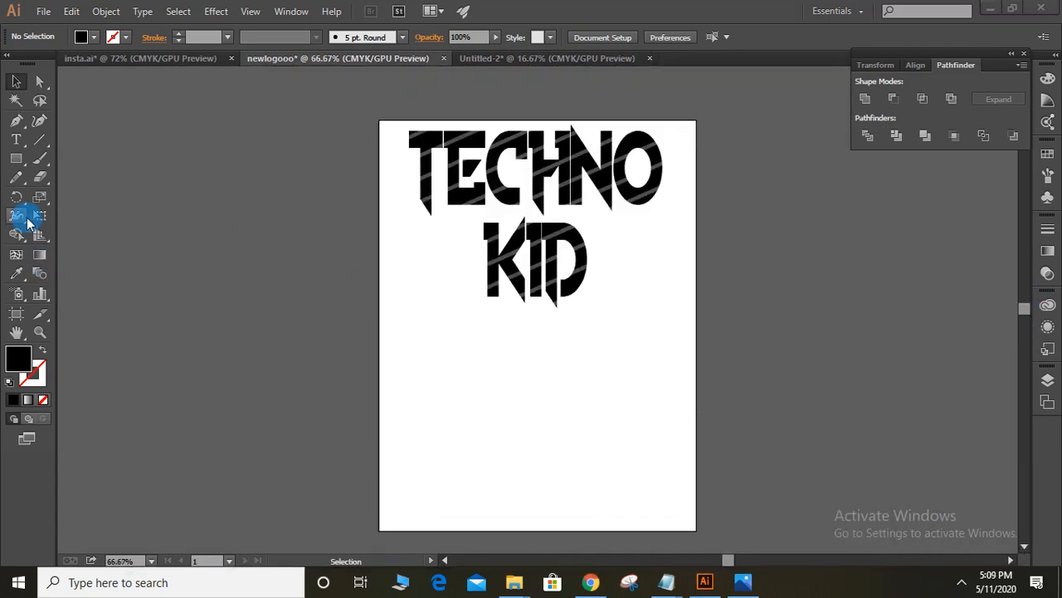
{"action": "left_click", "coordinate": [17, 141]}
{"action": "left_click", "coordinate": [493, 395]}
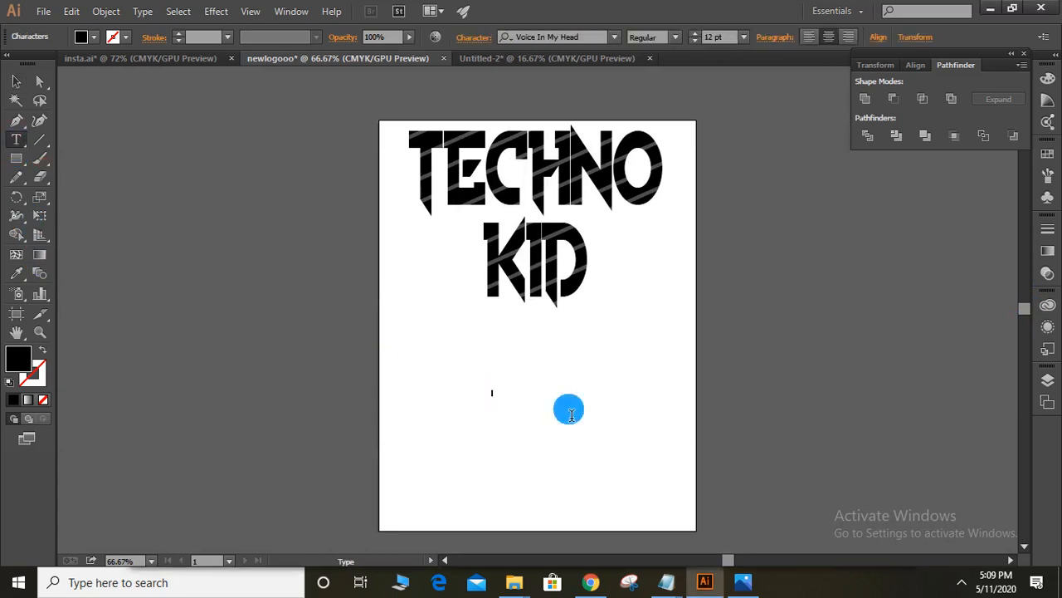
{"action": "type", "text": "TECHNO "}
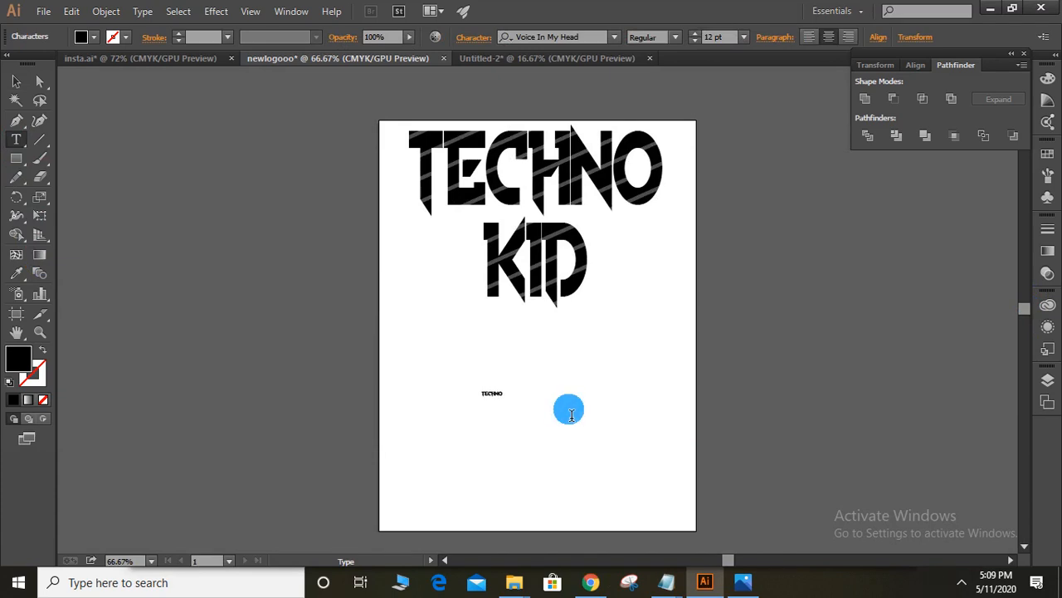
{"action": "type", "text": "KID"}
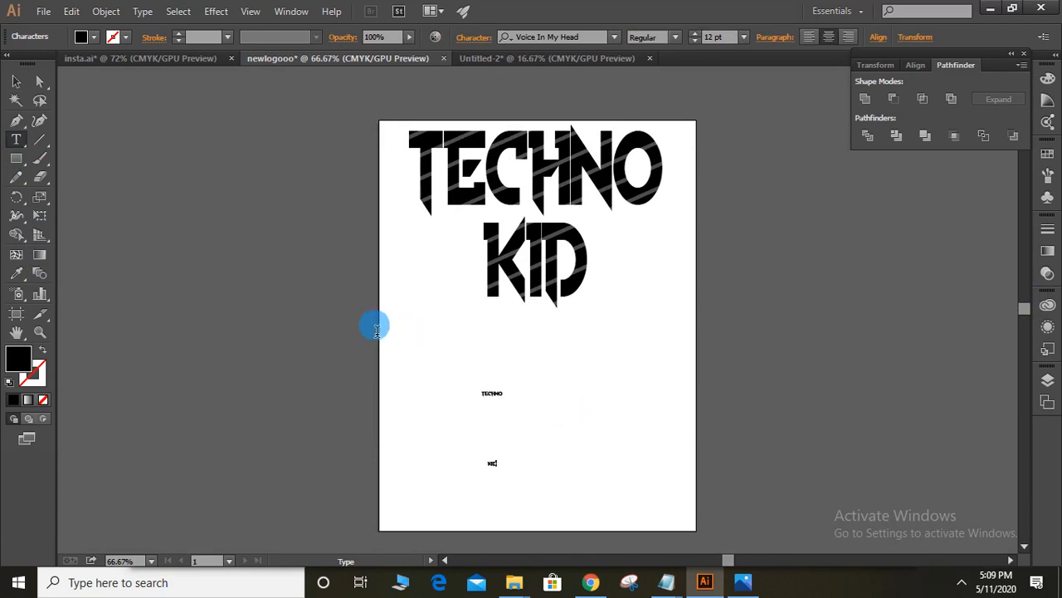
{"action": "left_click", "coordinate": [18, 85]}
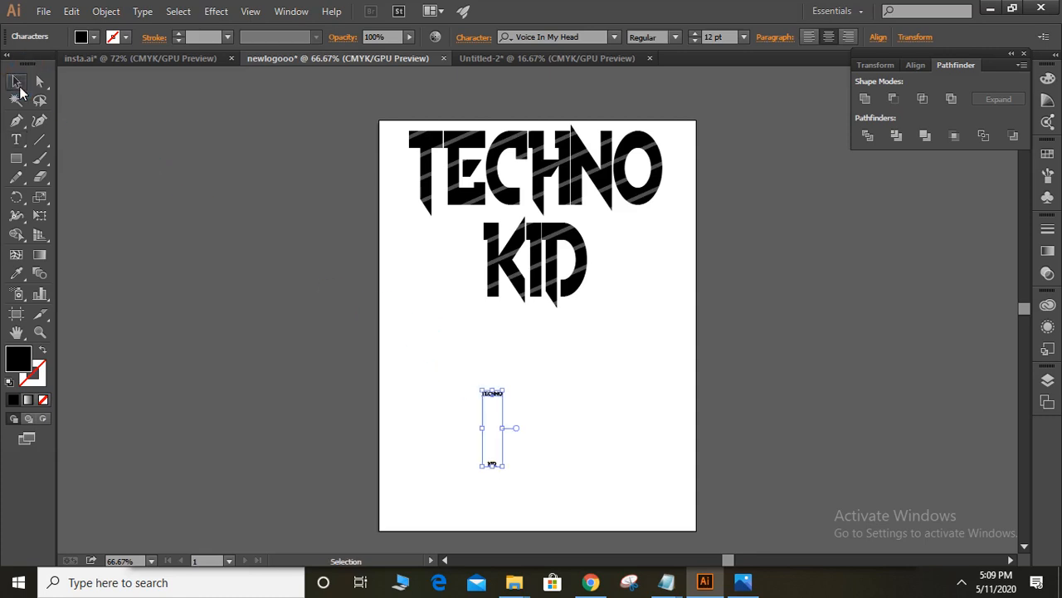
- Reduce the new text's leading until KID sits close beneath TECHNO
{"action": "left_click", "coordinate": [474, 39]}
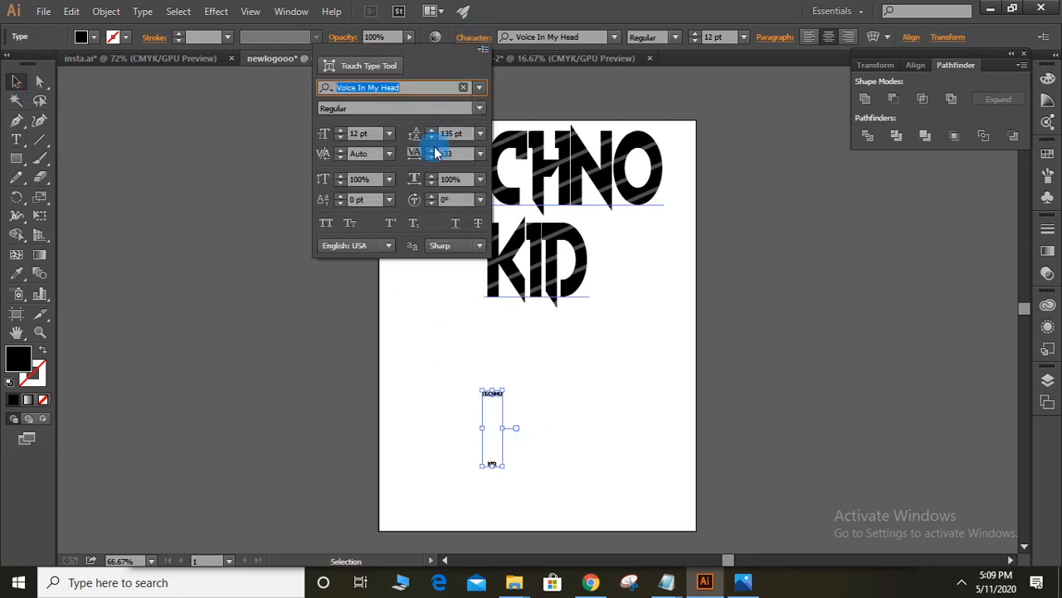
{"action": "left_click", "coordinate": [432, 138]}
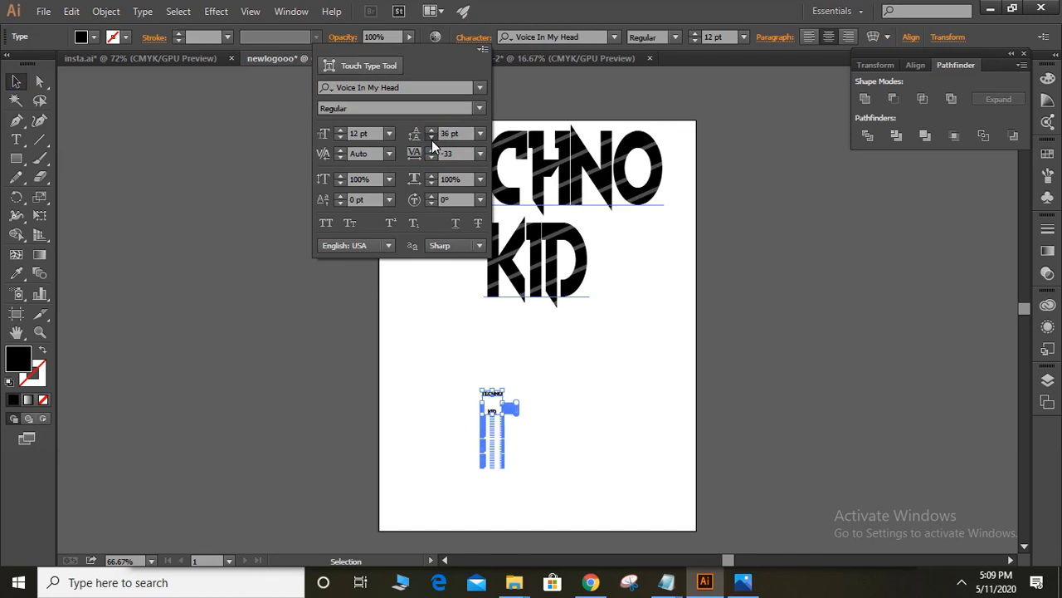
{"action": "left_click_drag", "start_coordinate": [431, 140], "coordinate": [432, 141]}
{"action": "left_click", "coordinate": [503, 407]}
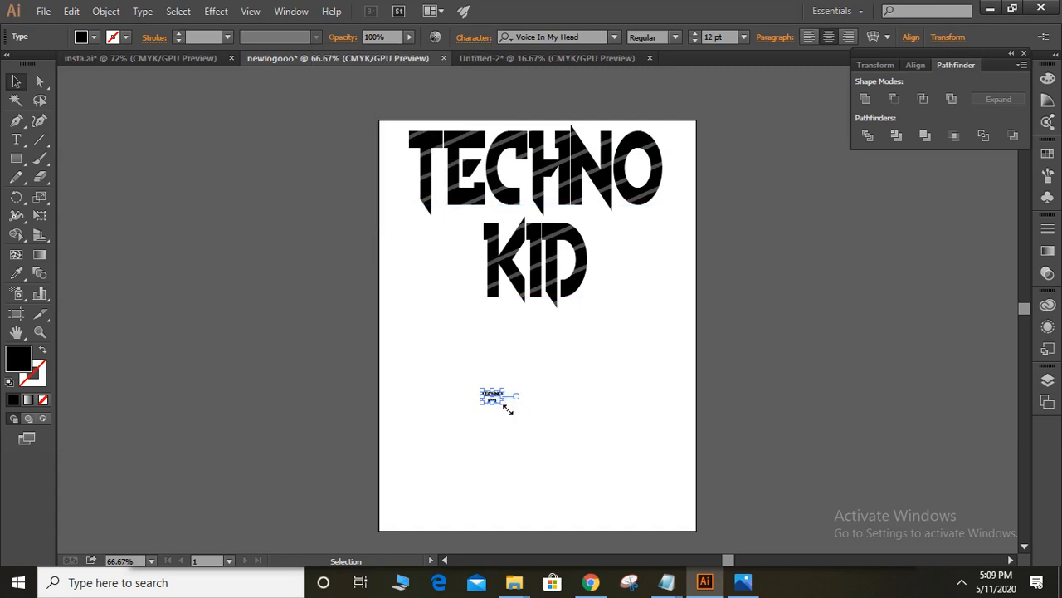
- Enlarge the new text to about 194 pt across the artboard's lower half and set its leading to 147 pt
{"action": "left_click_drag", "start_coordinate": [504, 405], "coordinate": [687, 544]}
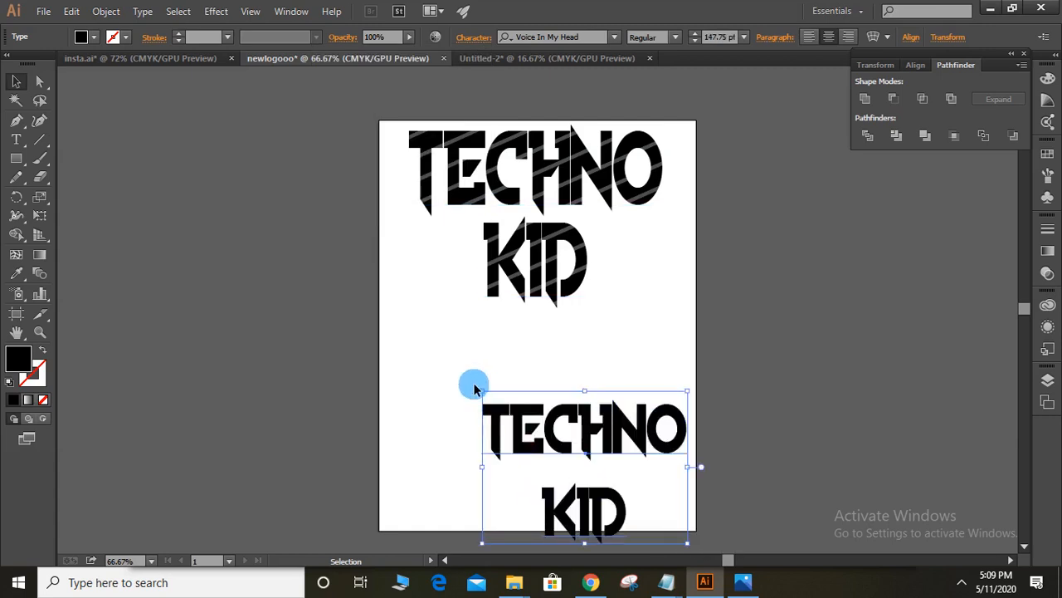
{"action": "left_click_drag", "start_coordinate": [482, 390], "coordinate": [410, 342]}
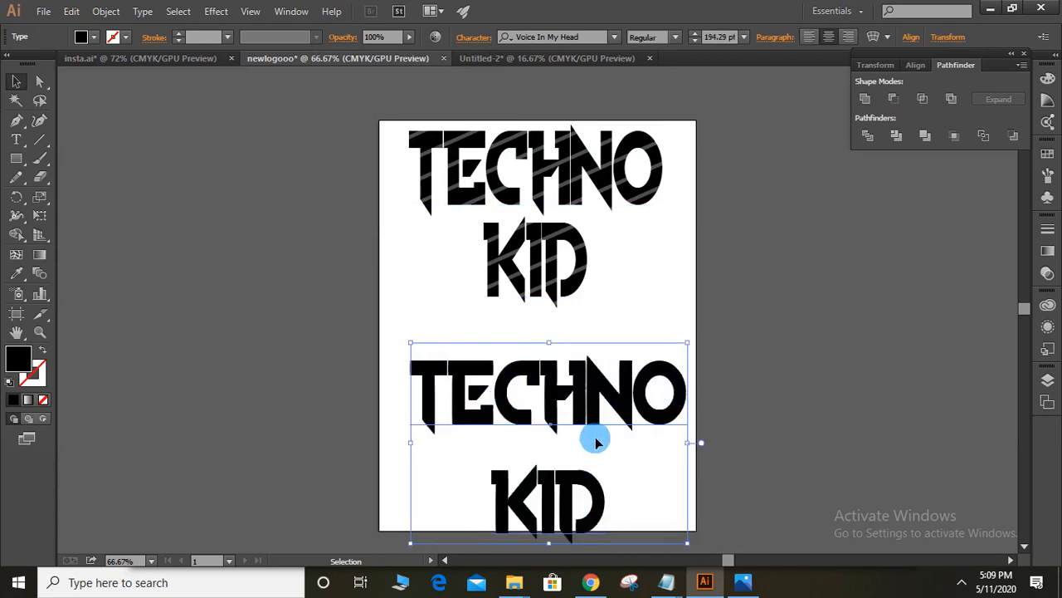
{"action": "left_click", "coordinate": [475, 40]}
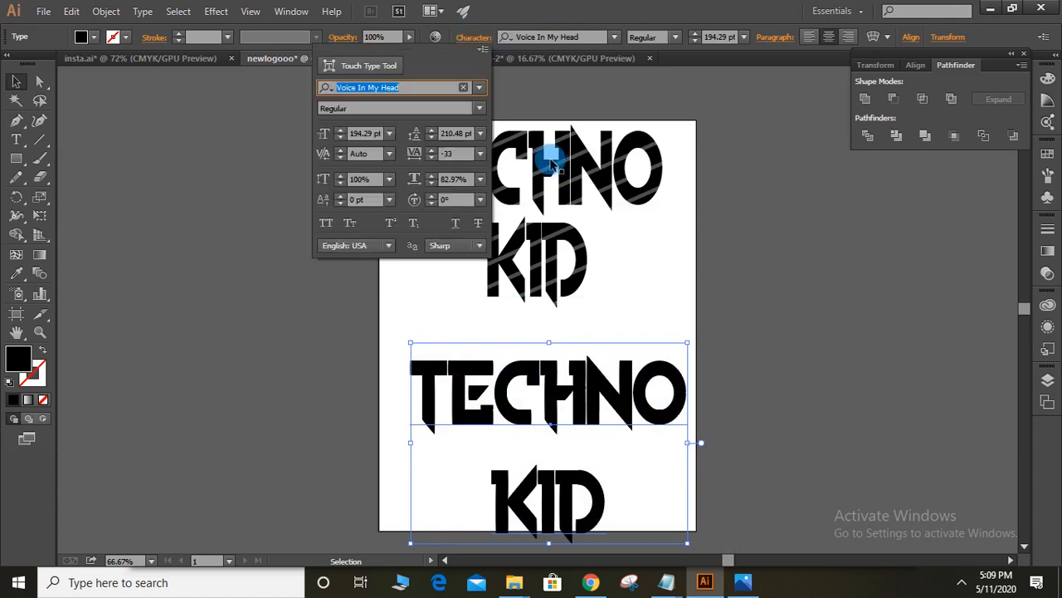
{"action": "left_click", "coordinate": [431, 138]}
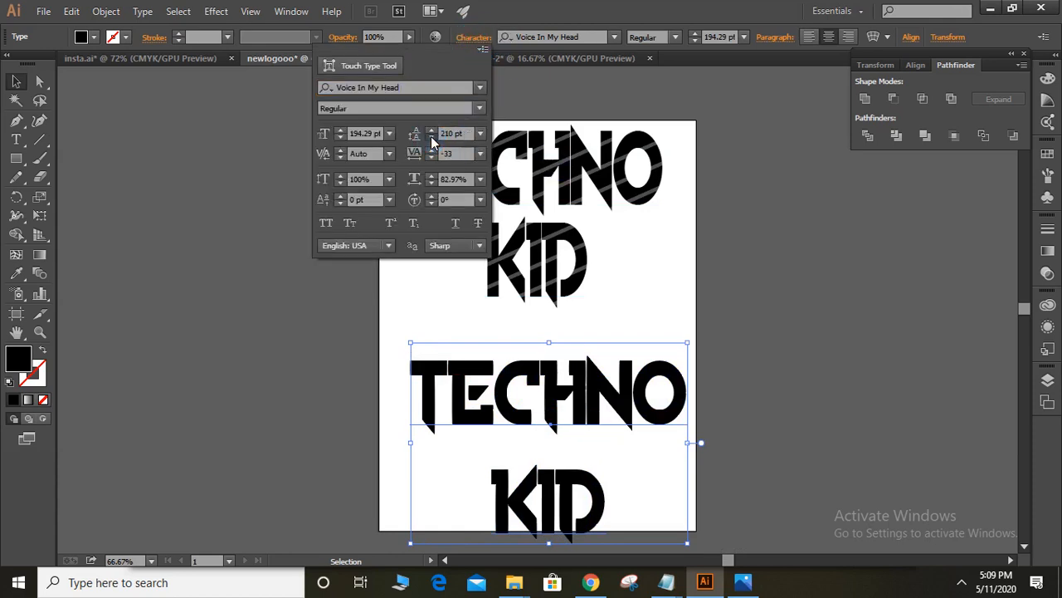
{"action": "left_click", "coordinate": [431, 138]}
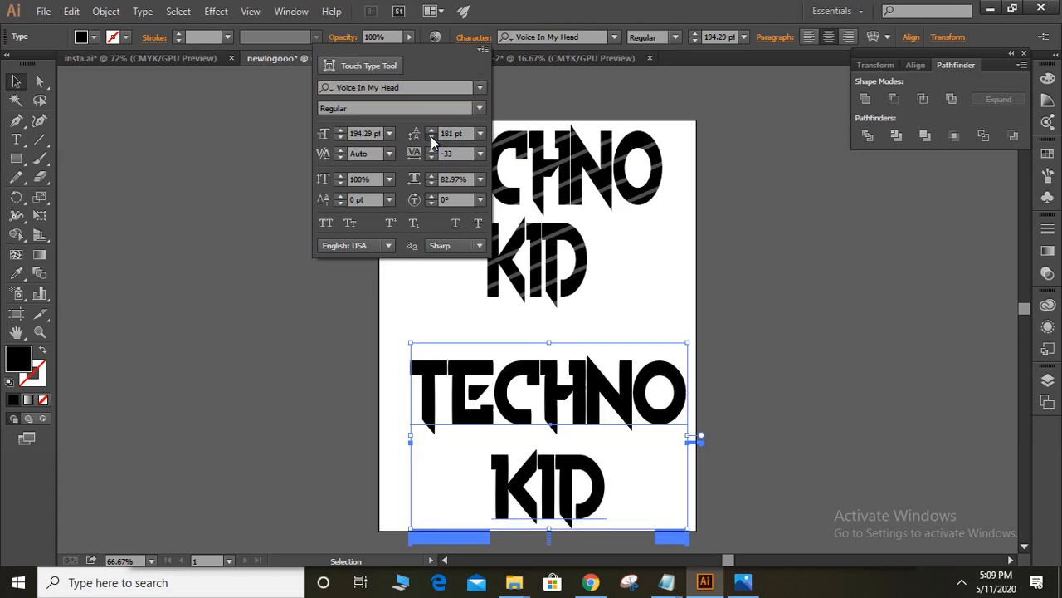
{"action": "left_click", "coordinate": [430, 136]}
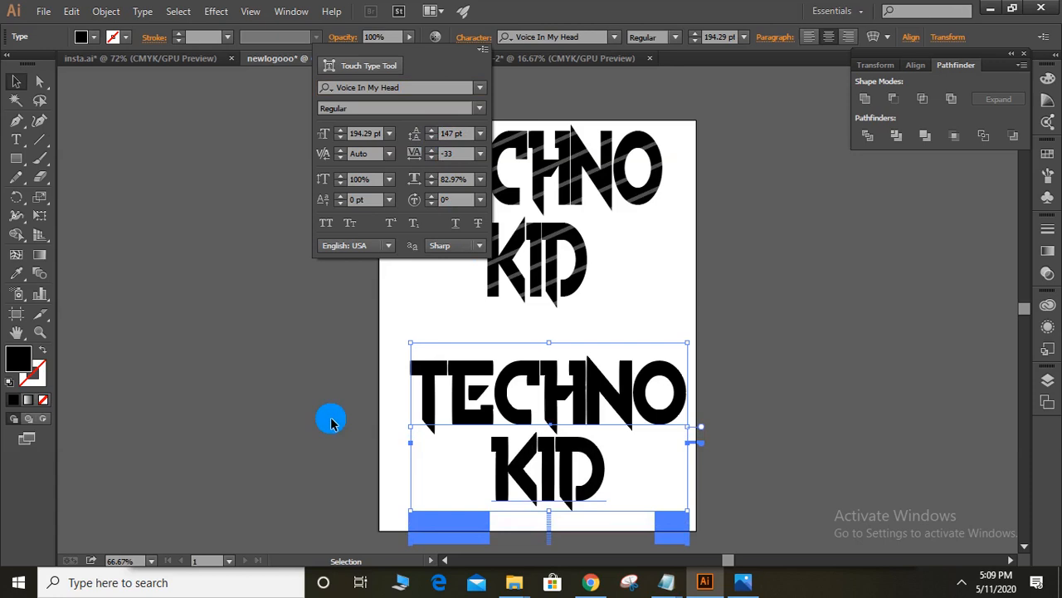
- Set the tracking of the lower TECHNO KID text to -35 and deselect it
{"action": "left_click", "coordinate": [431, 157]}
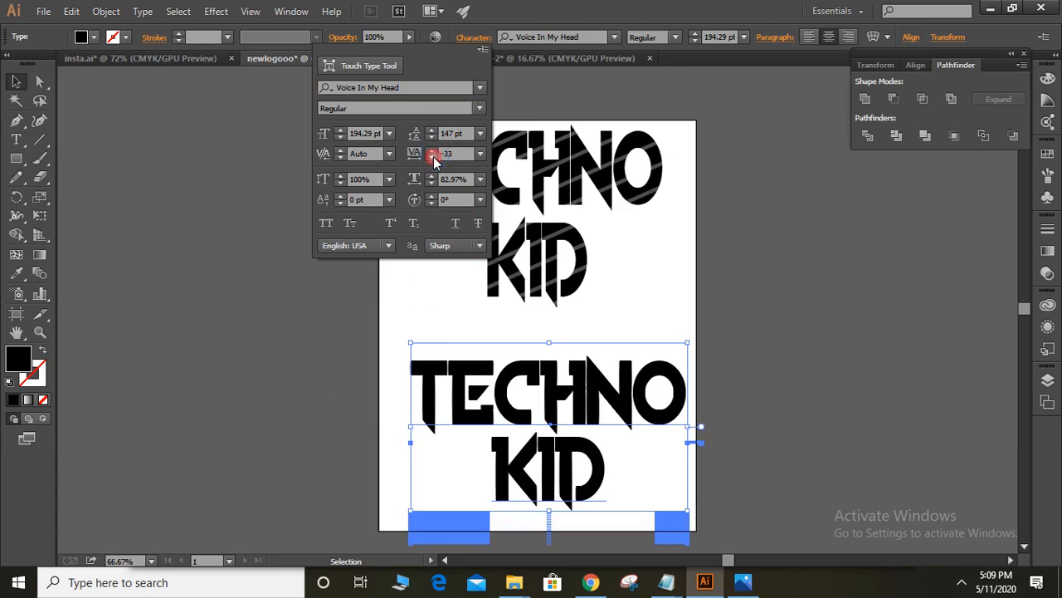
{"action": "left_click", "coordinate": [431, 157]}
{"action": "left_click", "coordinate": [432, 157]}
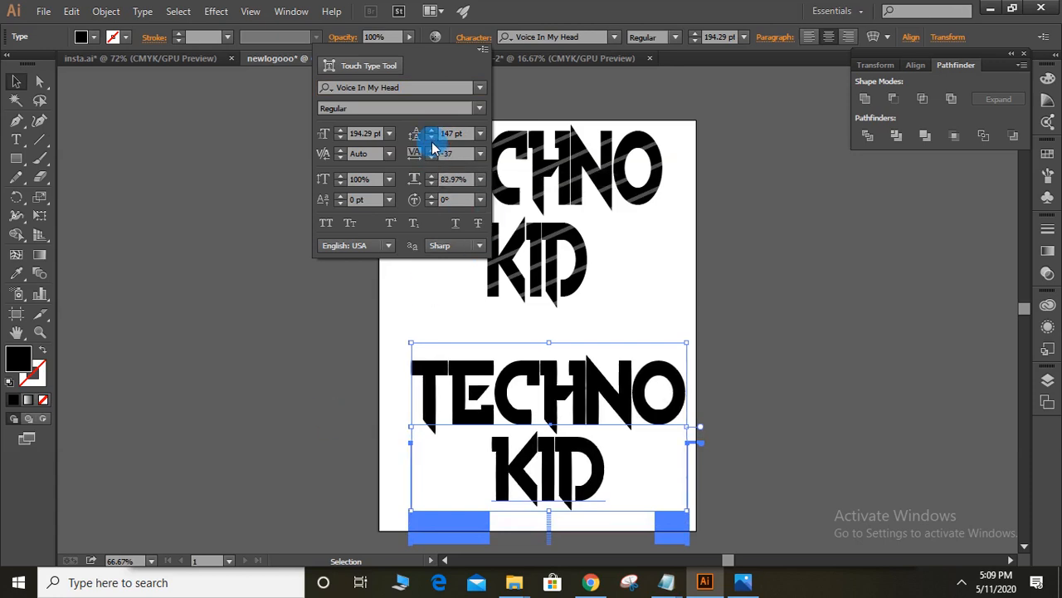
{"action": "left_click", "coordinate": [432, 150]}
{"action": "left_click", "coordinate": [432, 149]}
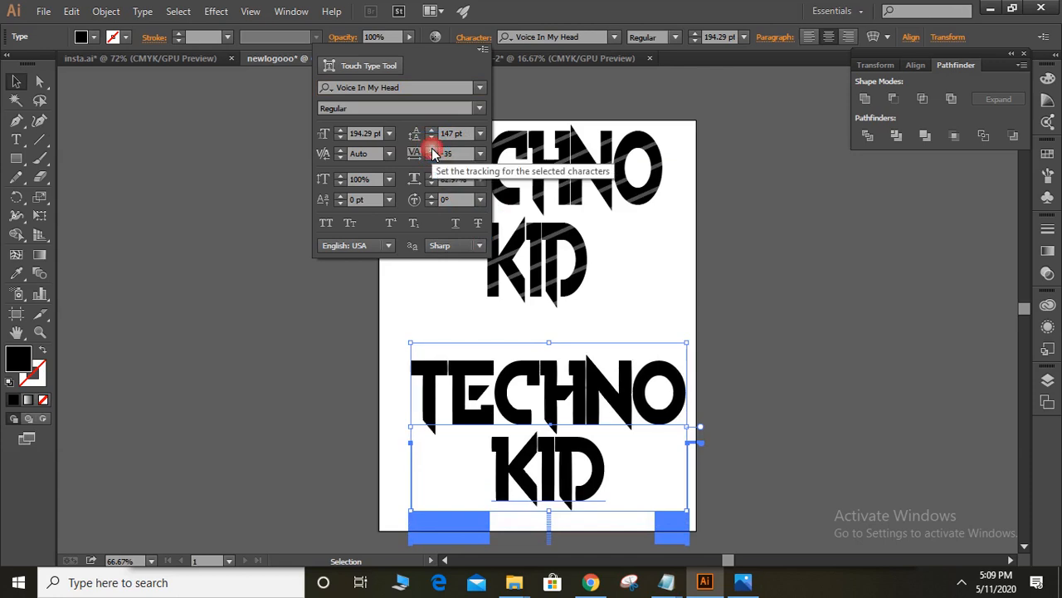
{"action": "left_click", "coordinate": [327, 336]}
{"action": "left_click", "coordinate": [811, 472]}
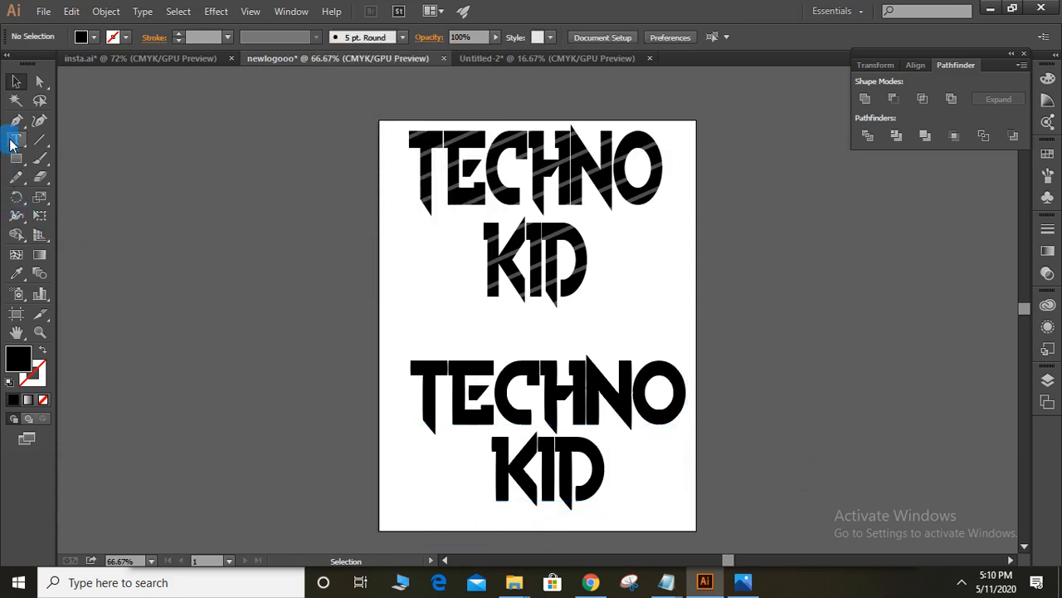
- Draw a black rectangle about 474 by 42 pt at the artboard's lower-right corner and move it up beside KID
{"action": "left_click", "coordinate": [11, 163]}
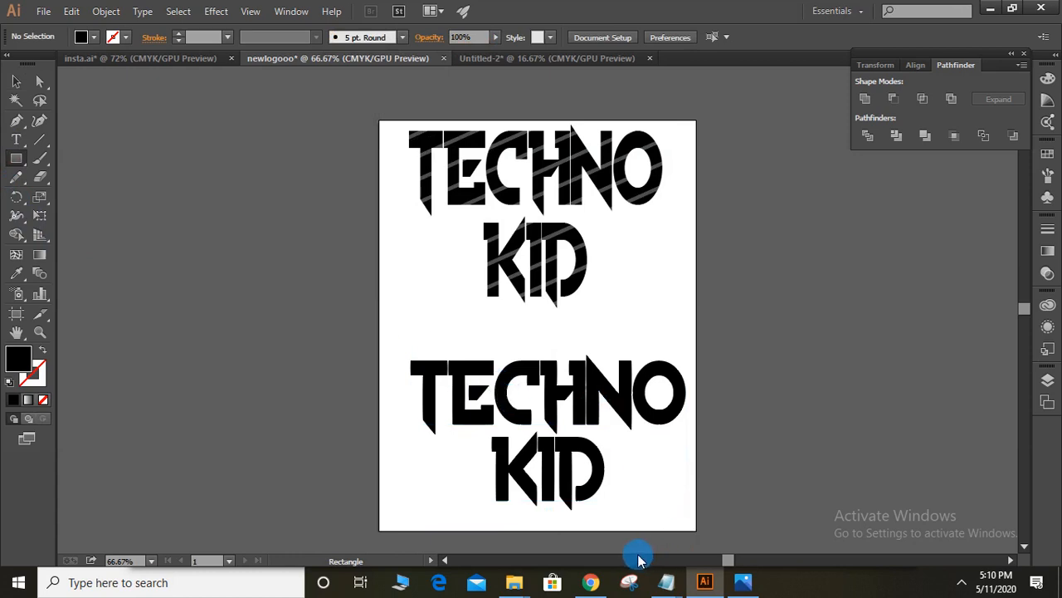
{"action": "left_click_drag", "start_coordinate": [637, 552], "coordinate": [882, 541]}
{"action": "left_click", "coordinate": [307, 319]}
{"action": "left_click", "coordinate": [15, 159]}
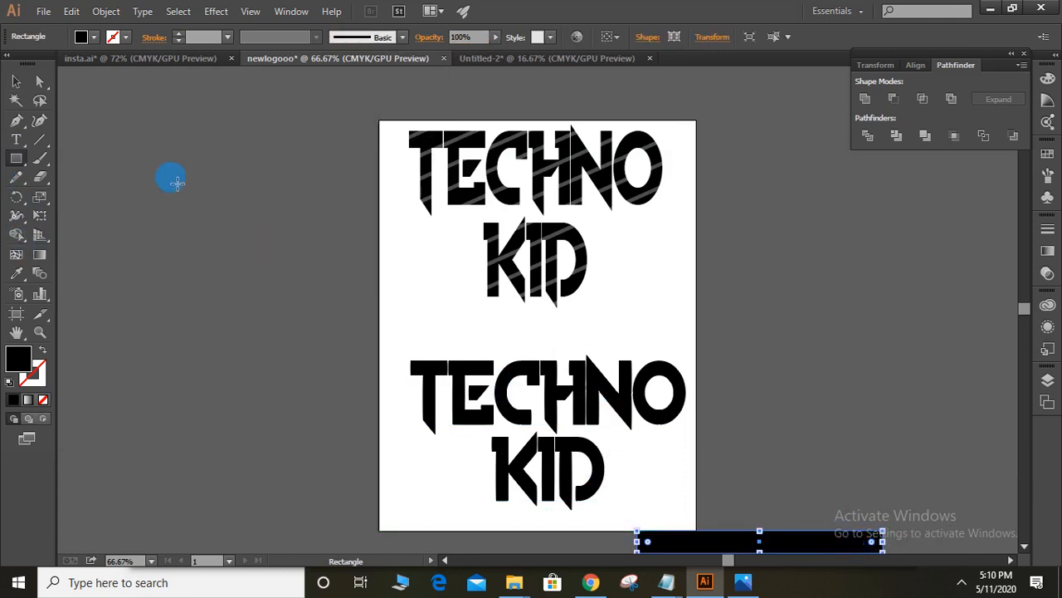
{"action": "left_click", "coordinate": [16, 81]}
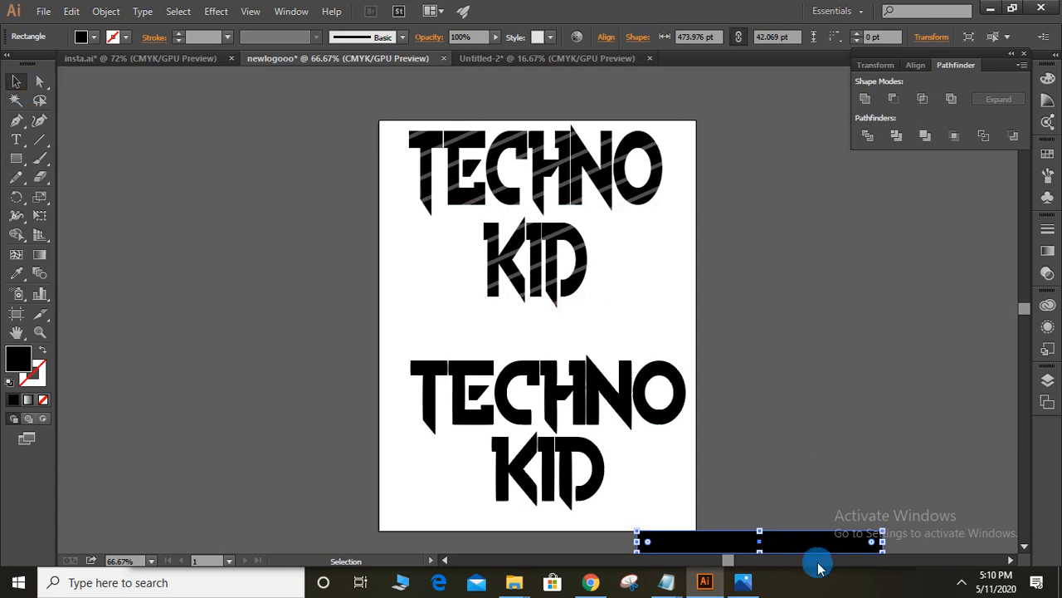
{"action": "left_click_drag", "start_coordinate": [820, 555], "coordinate": [811, 491]}
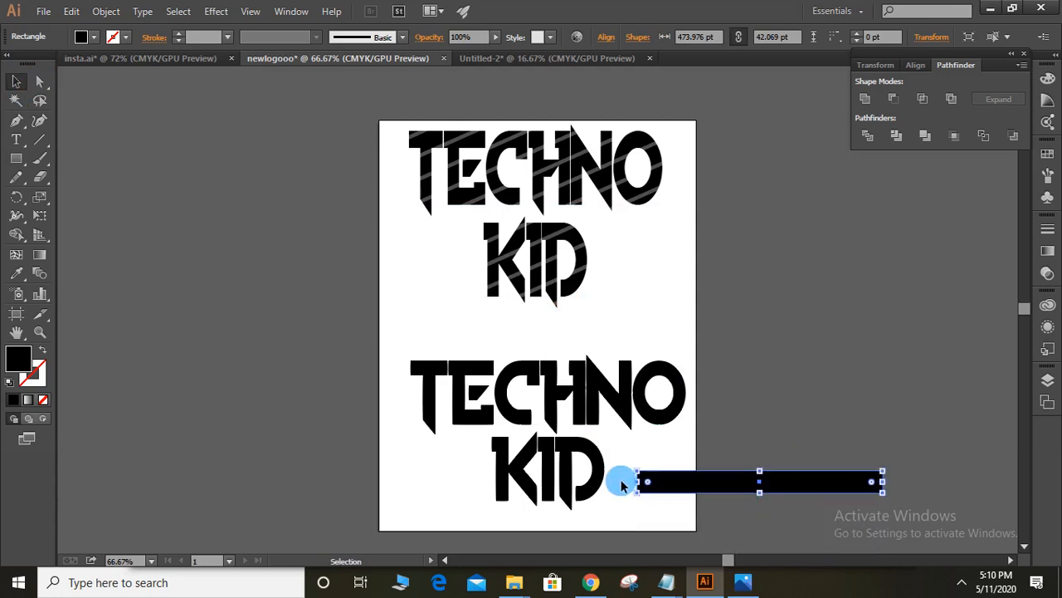
- Resize the rectangle to about 1035 by 15 pt, tilted as a diagonal rising to the right below the lower lettering
{"action": "left_click_drag", "start_coordinate": [641, 486], "coordinate": [345, 482]}
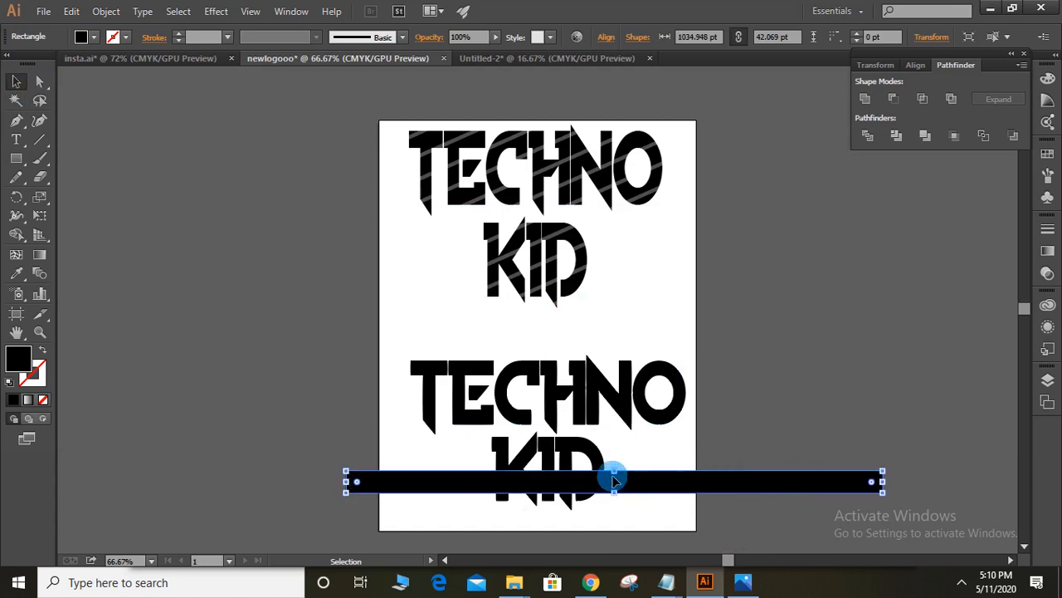
{"action": "left_click_drag", "start_coordinate": [620, 479], "coordinate": [613, 487]}
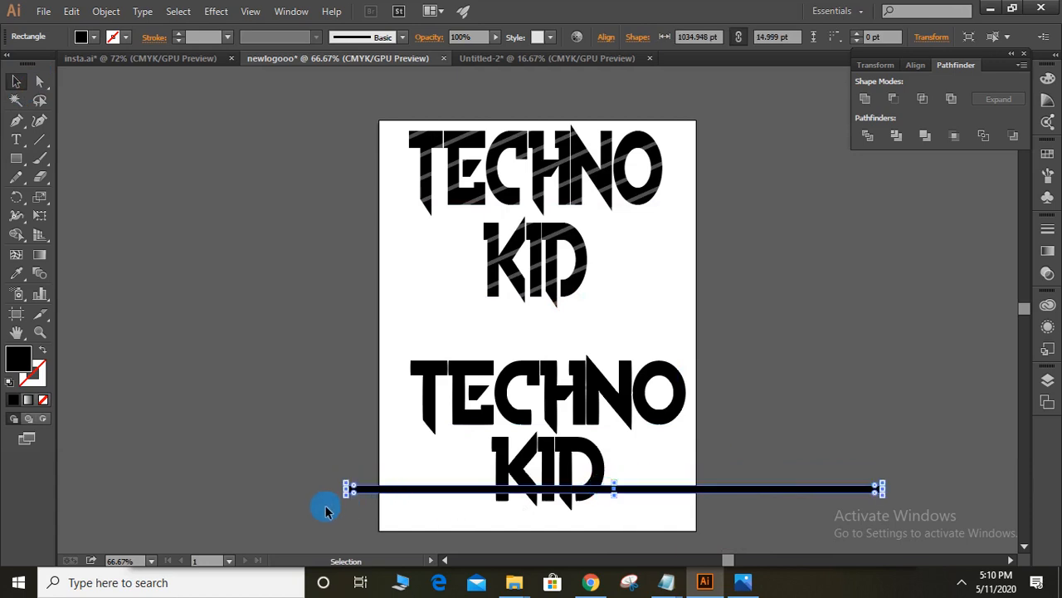
{"action": "left_click_drag", "start_coordinate": [345, 505], "coordinate": [378, 535]}
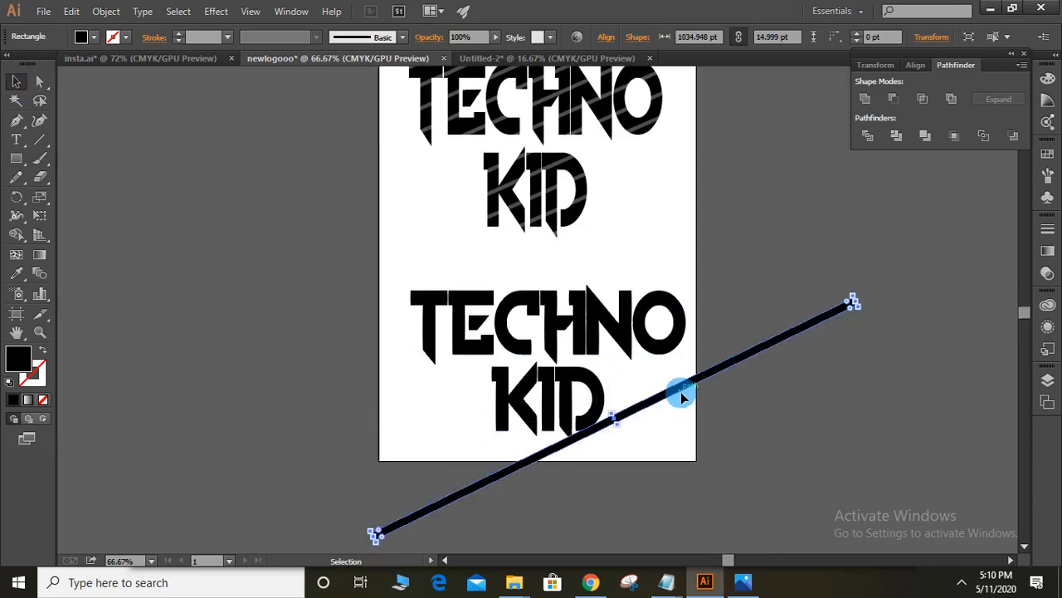
{"action": "left_click_drag", "start_coordinate": [681, 397], "coordinate": [710, 425]}
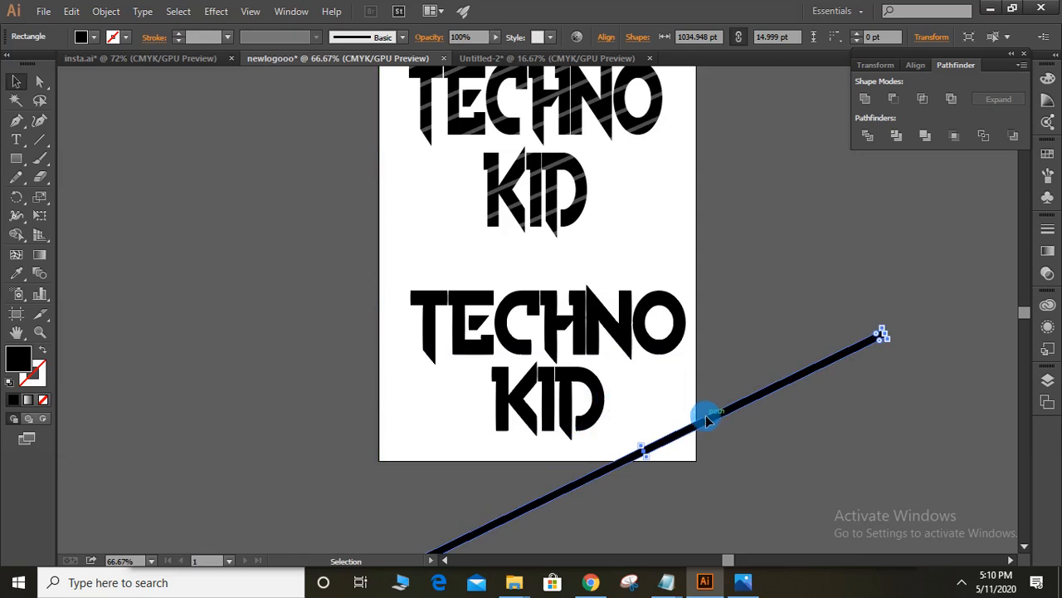
{"action": "left_click", "coordinate": [215, 10]}
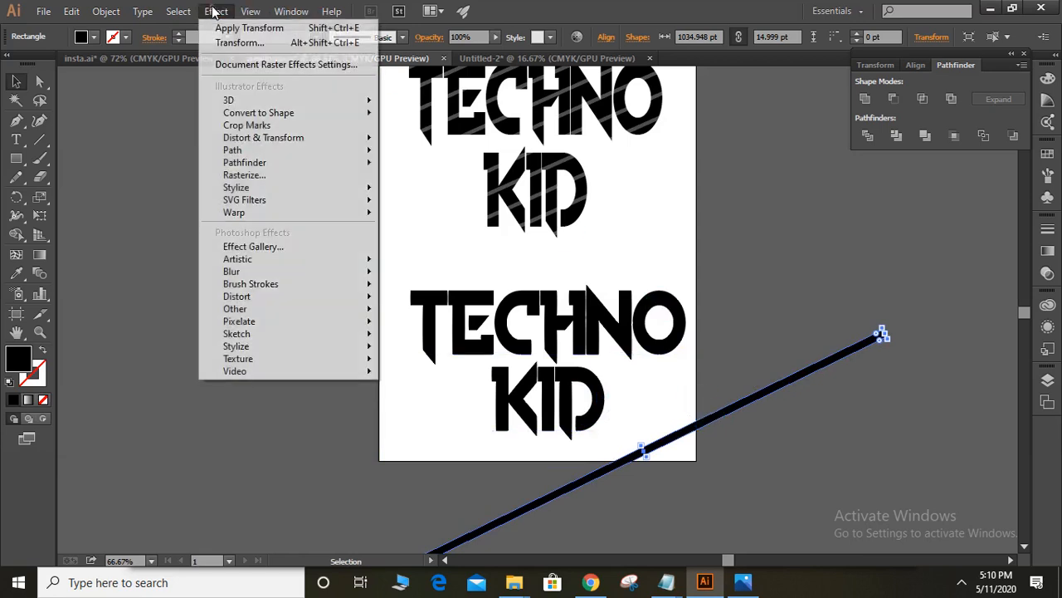
{"action": "mouse_move", "coordinate": [314, 170]}
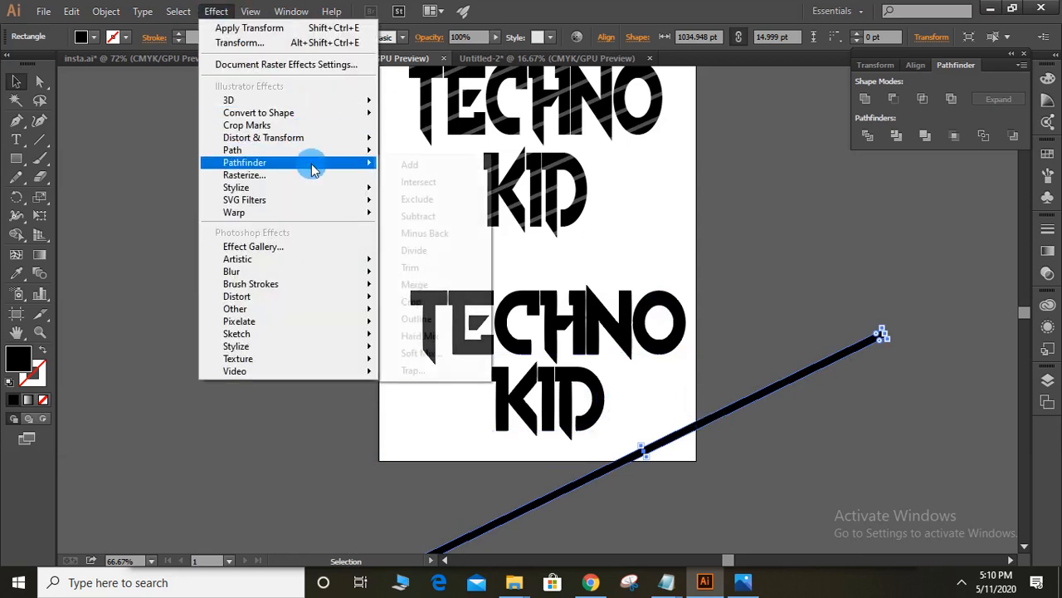
{"action": "mouse_move", "coordinate": [320, 146]}
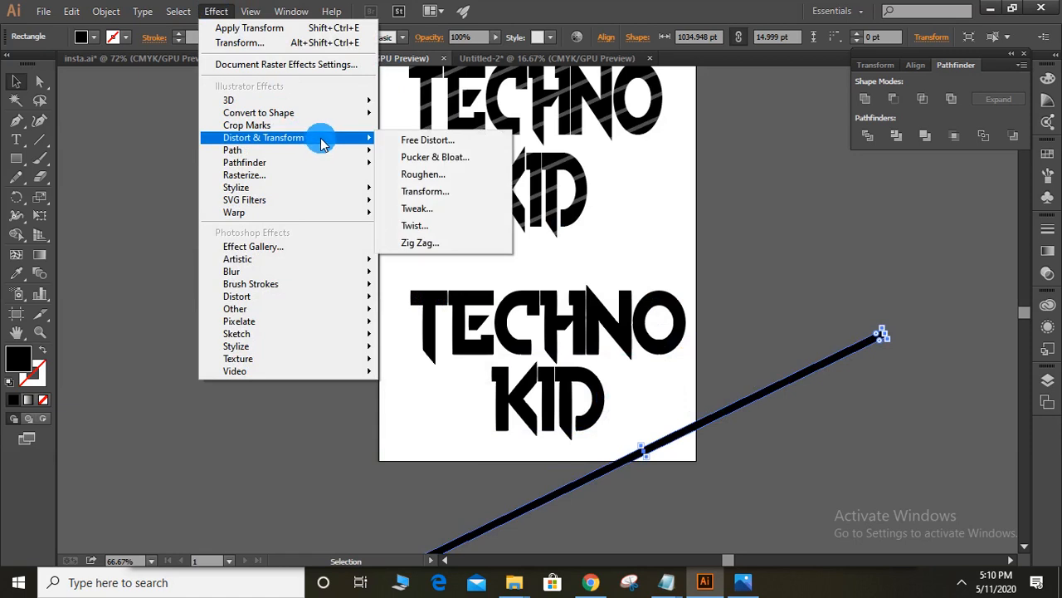
{"action": "left_click", "coordinate": [448, 191]}
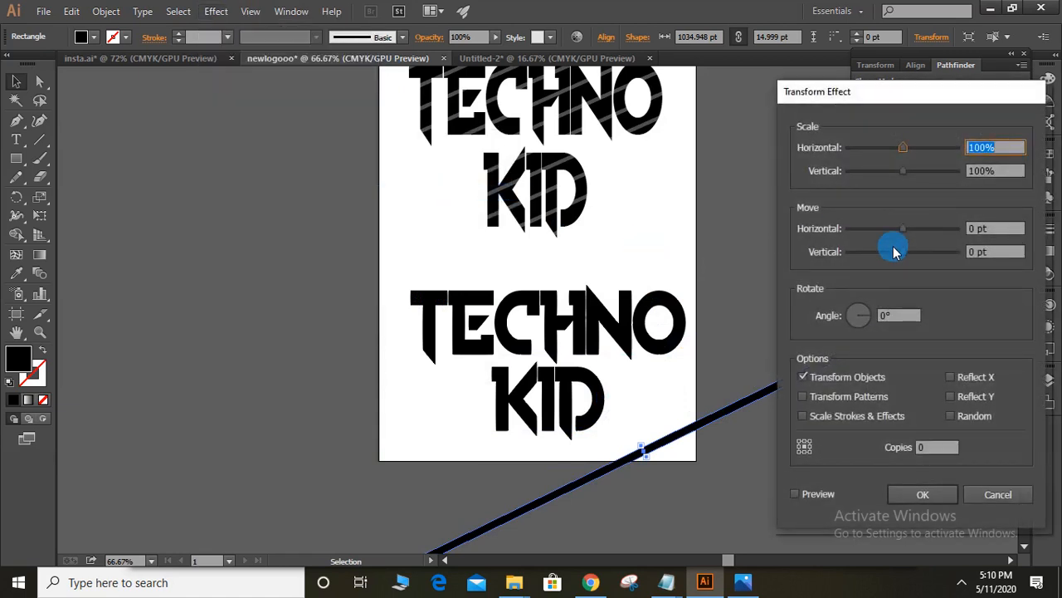
{"action": "left_click", "coordinate": [917, 448]}
{"action": "type", "text": "20"}
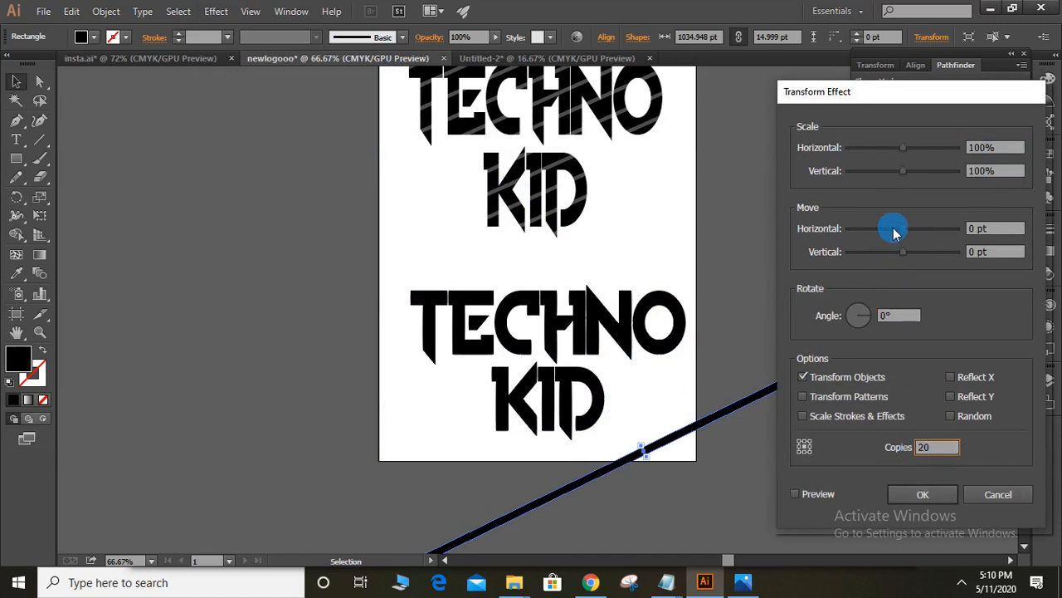
{"action": "left_click_drag", "start_coordinate": [896, 229], "coordinate": [890, 258]}
{"action": "left_click", "coordinate": [798, 498]}
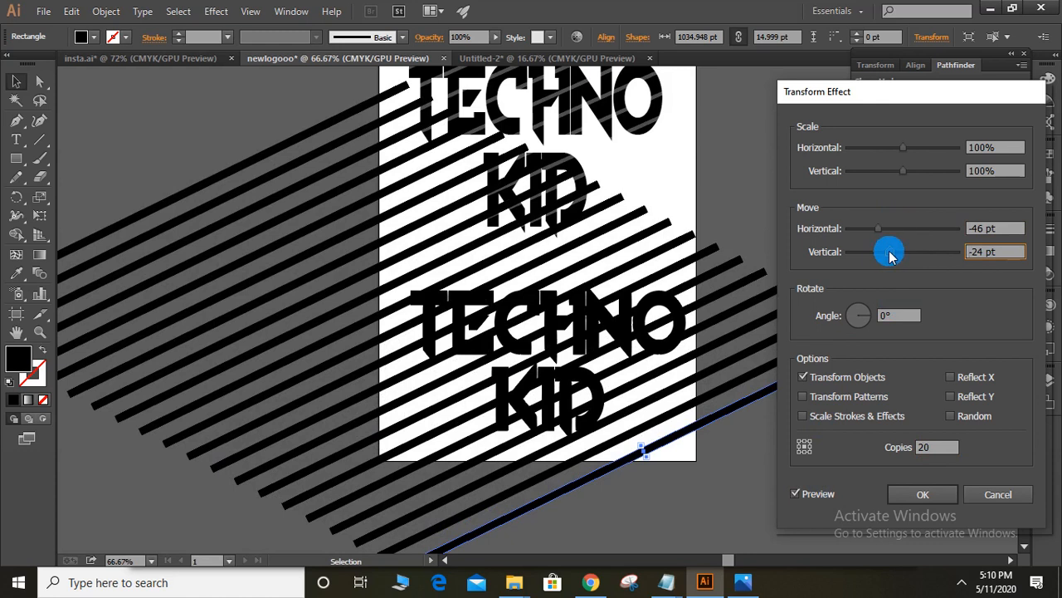
{"action": "left_click", "coordinate": [998, 494]}
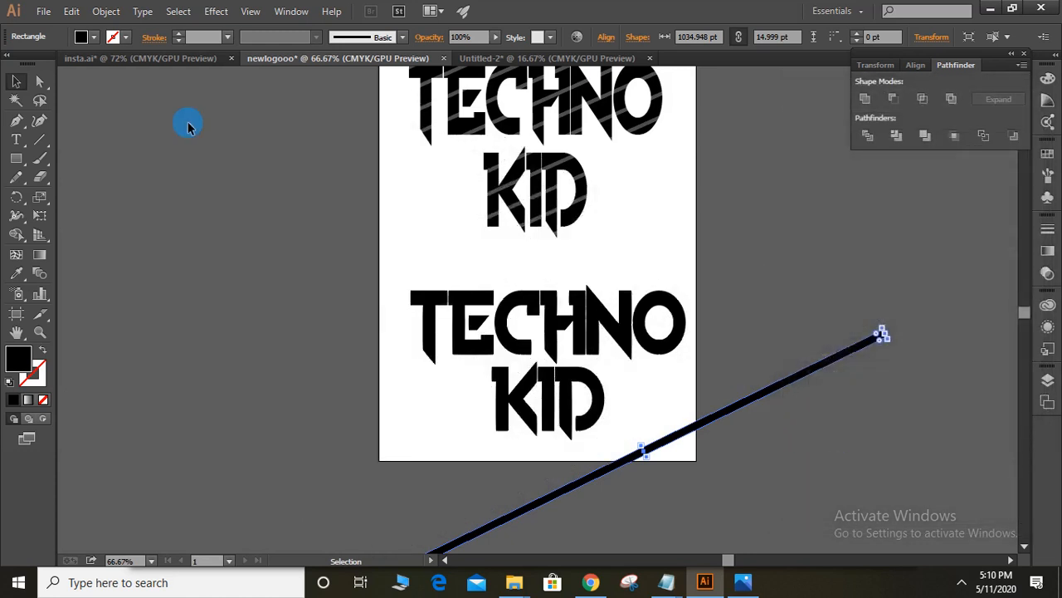
- Change the diagonal bar's fill colour to red
{"action": "left_click", "coordinate": [83, 37]}
{"action": "left_click", "coordinate": [55, 62]}
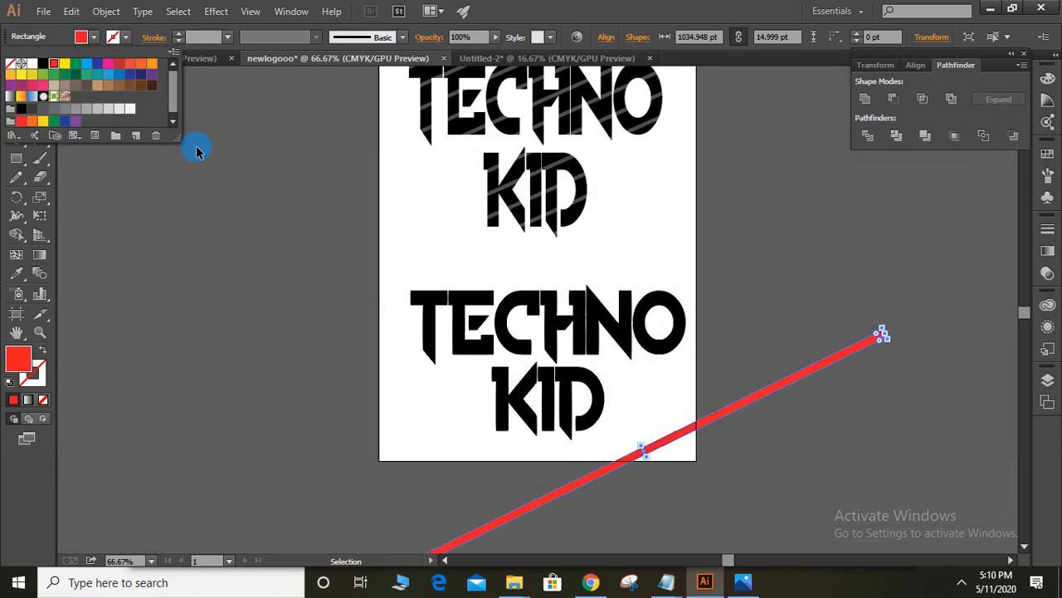
- Apply a Transform effect to the red diagonal bar with 20 copies, moved -39 pt horizontally and -29 pt vertically
{"action": "left_click", "coordinate": [217, 11]}
{"action": "left_click", "coordinate": [217, 11]}
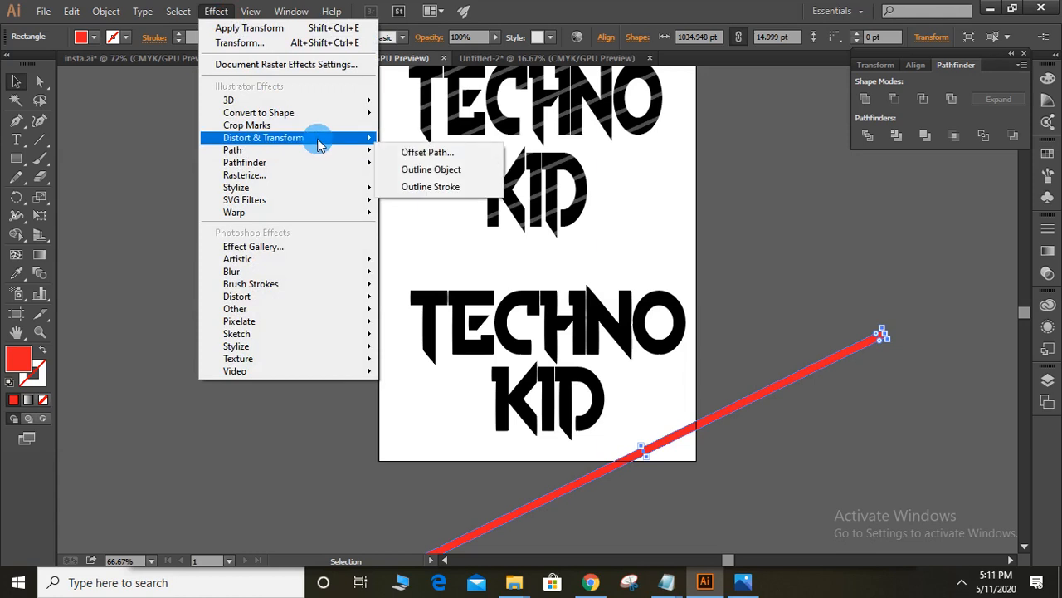
{"action": "mouse_move", "coordinate": [360, 137]}
{"action": "left_click", "coordinate": [437, 191]}
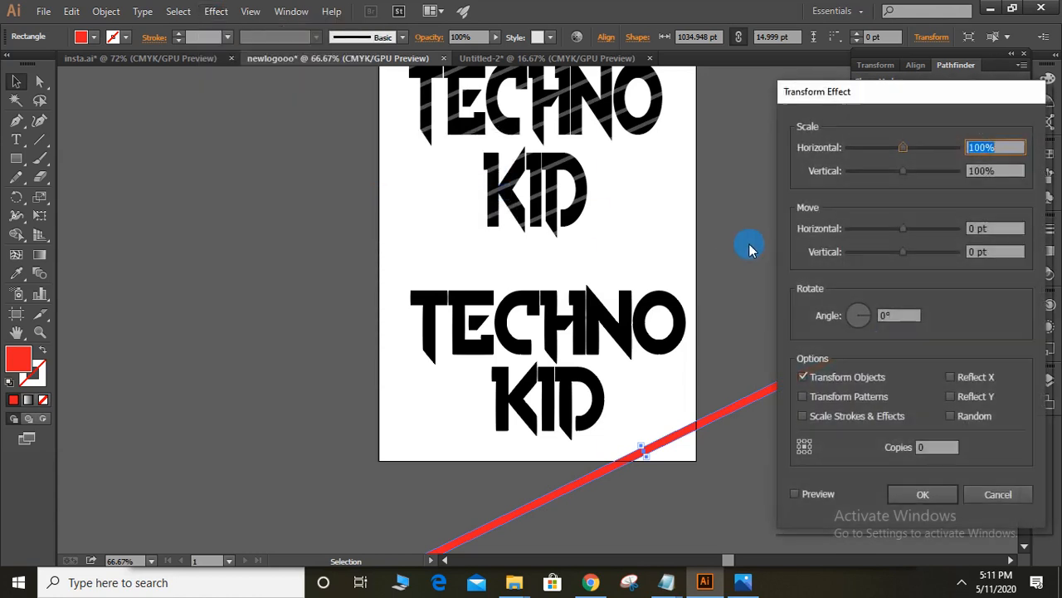
{"action": "left_click_drag", "start_coordinate": [898, 252], "coordinate": [888, 230]}
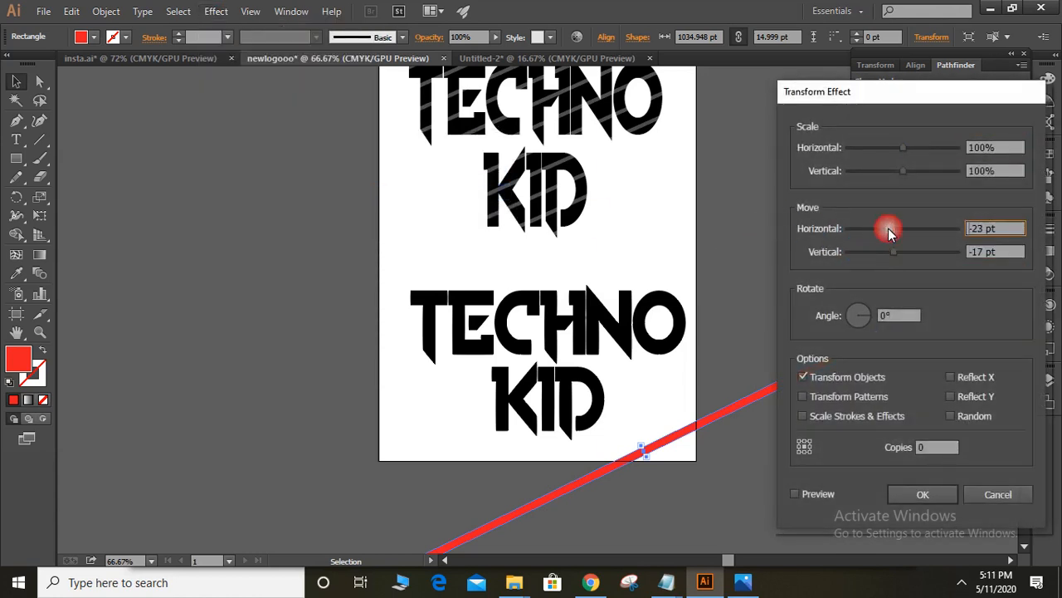
{"action": "left_click", "coordinate": [794, 493]}
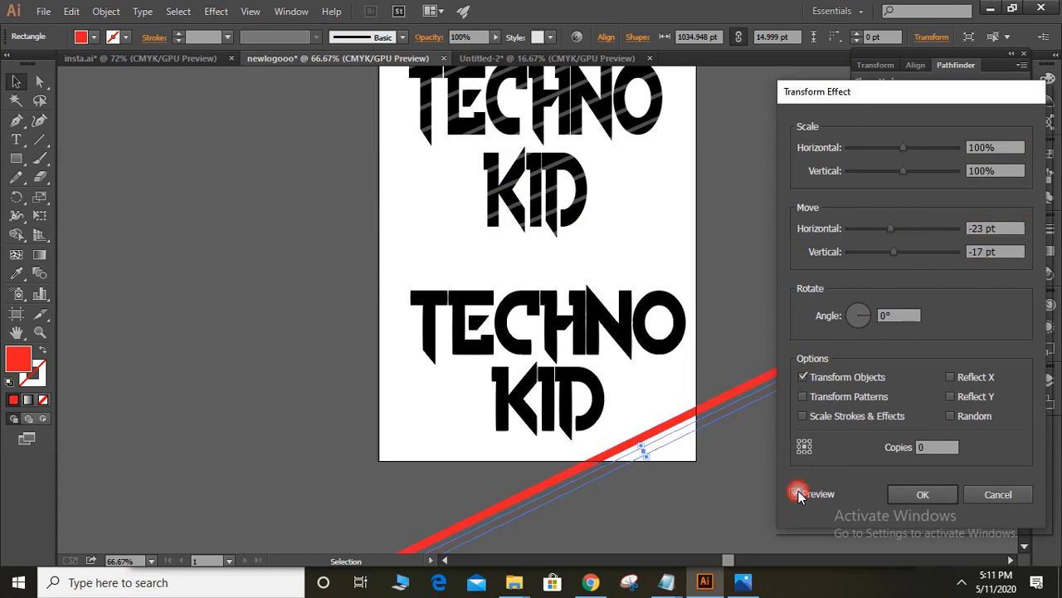
{"action": "left_click", "coordinate": [921, 449]}
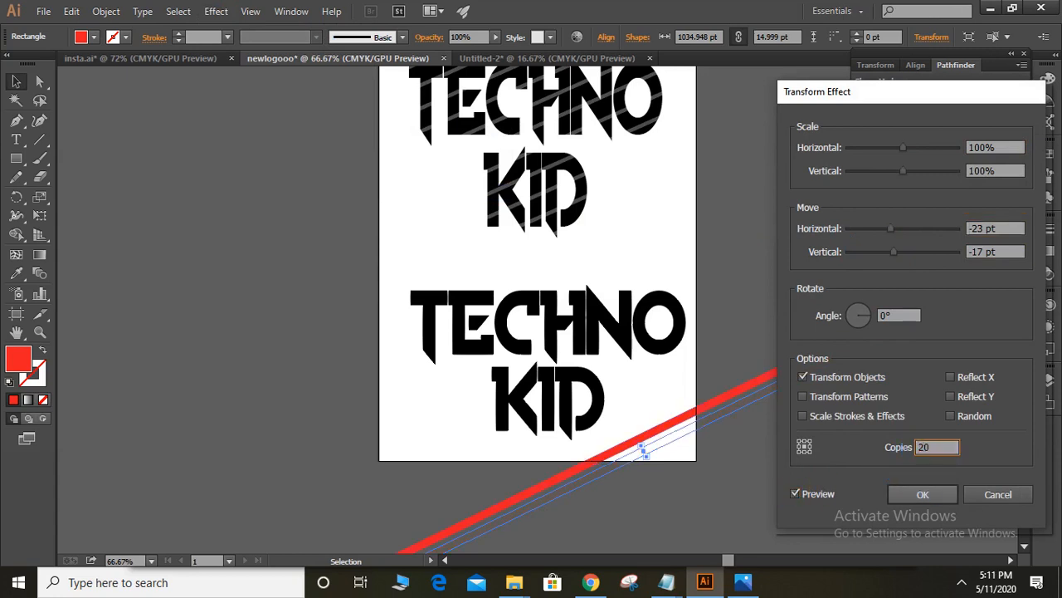
{"action": "left_click_drag", "start_coordinate": [893, 252], "coordinate": [882, 231]}
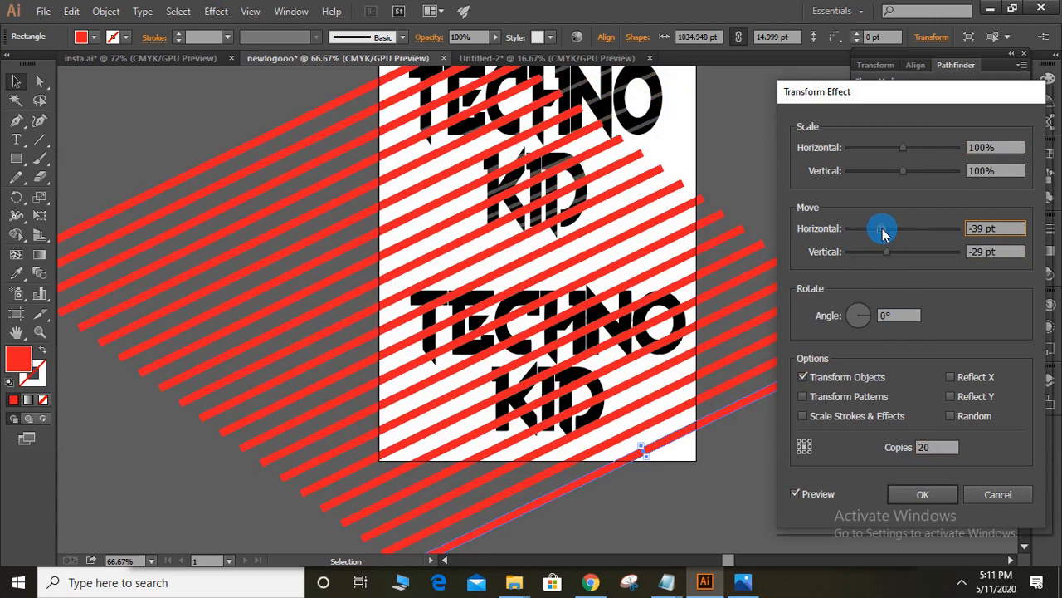
{"action": "left_click", "coordinate": [942, 496]}
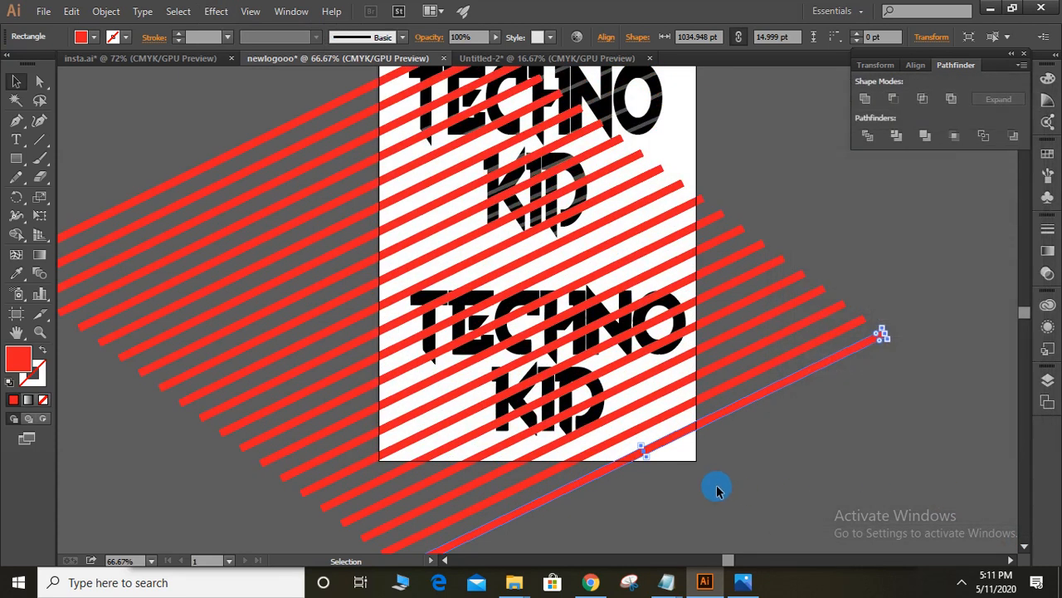
- Make an opacity mask from the red stripes over the lower TECHNO KID text, with Clip off and Invert Mask on, and deselect it
{"action": "left_click_drag", "start_coordinate": [718, 490], "coordinate": [606, 383]}
{"action": "left_click_drag", "start_coordinate": [471, 322], "coordinate": [452, 312]}
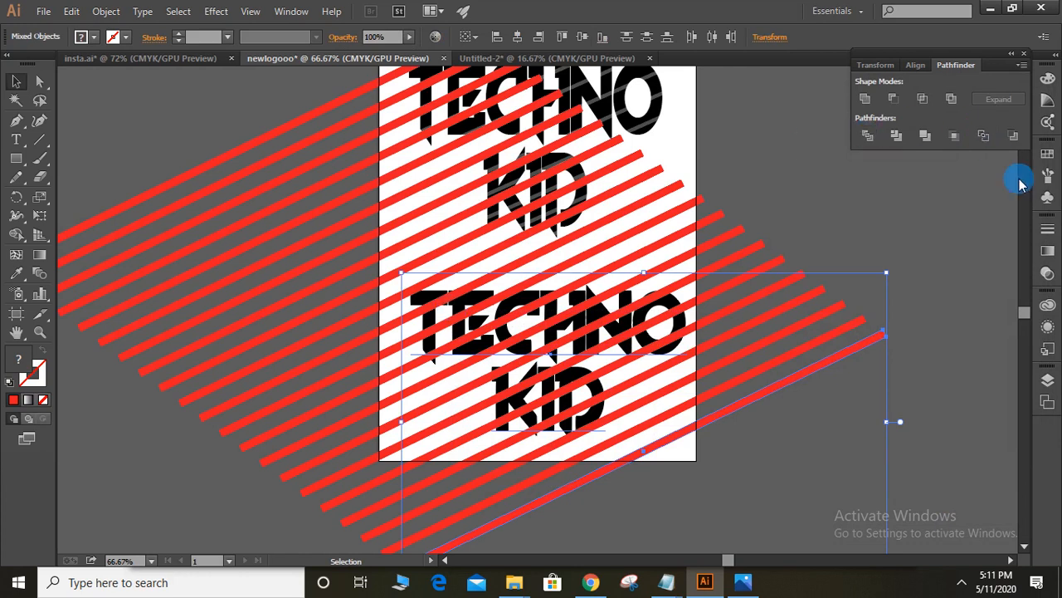
{"action": "left_click", "coordinate": [1049, 251]}
{"action": "left_click", "coordinate": [952, 218]}
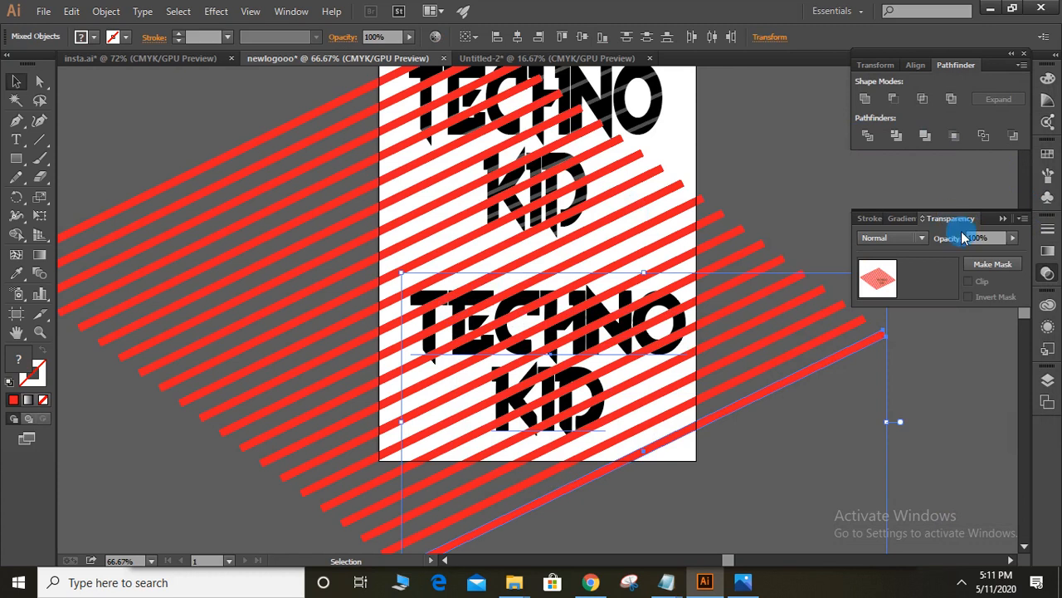
{"action": "left_click", "coordinate": [984, 264]}
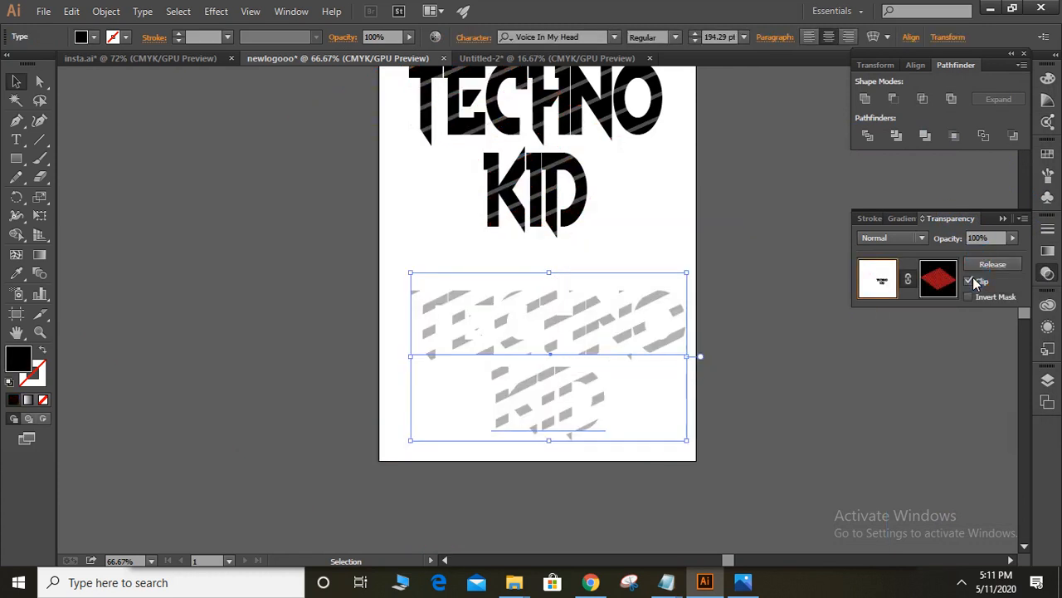
{"action": "left_click", "coordinate": [969, 282]}
{"action": "left_click", "coordinate": [968, 297]}
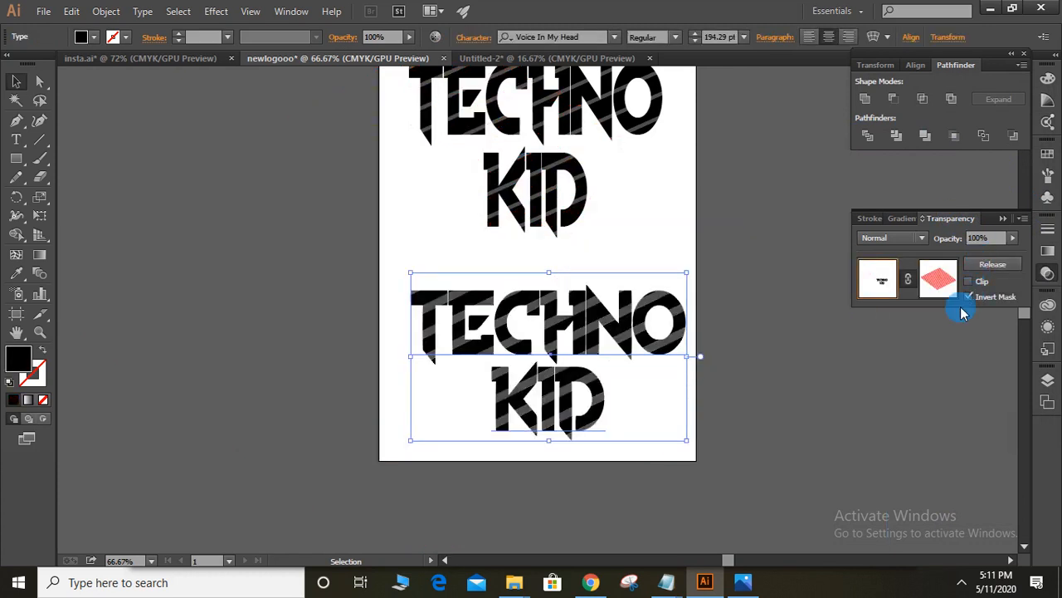
{"action": "left_click", "coordinate": [755, 441]}
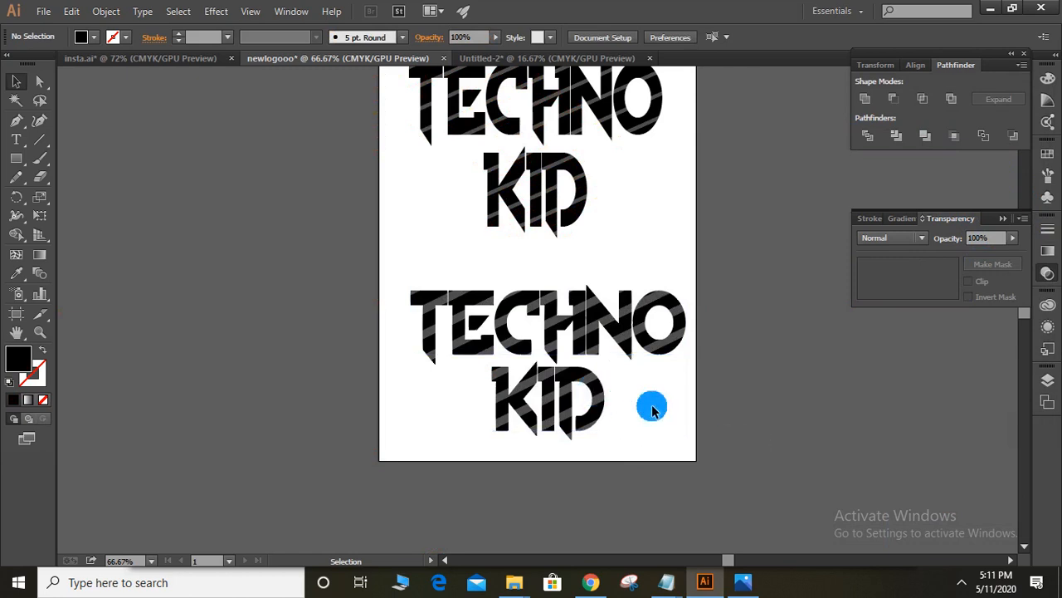
- Inspect the diagonal stripes across the lower TECHNO KID lettering at 150% zoom
{"action": "key", "text": "ctrl+plus"}
{"action": "key", "text": "ctrl+plus"}
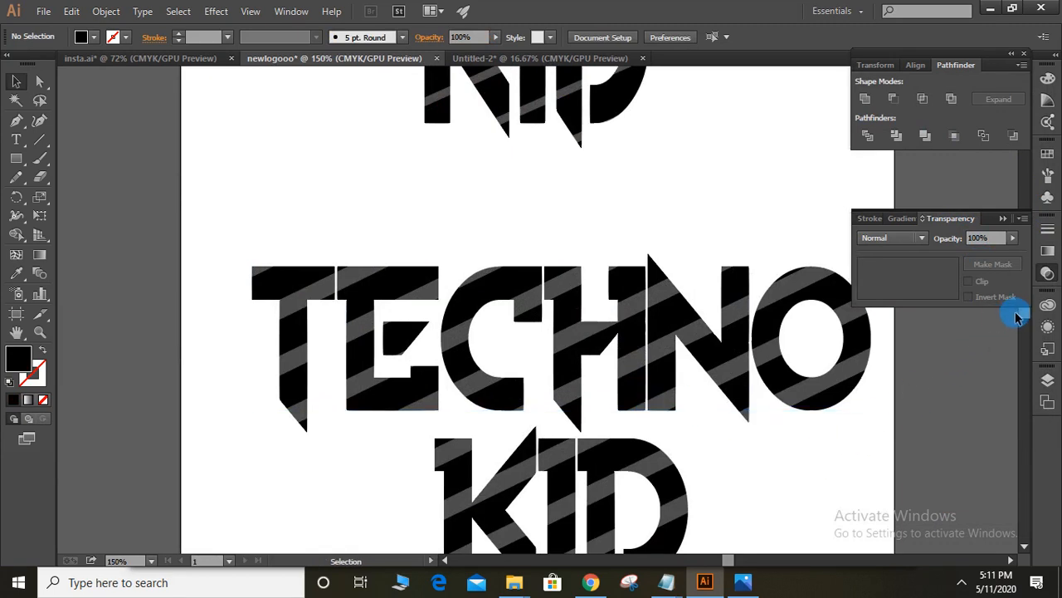
{"action": "scroll", "coordinate": [1020, 316], "scroll_direction": "down", "scroll_amount": 5}
{"action": "scroll", "coordinate": [1026, 317], "scroll_direction": "up", "scroll_amount": 3}
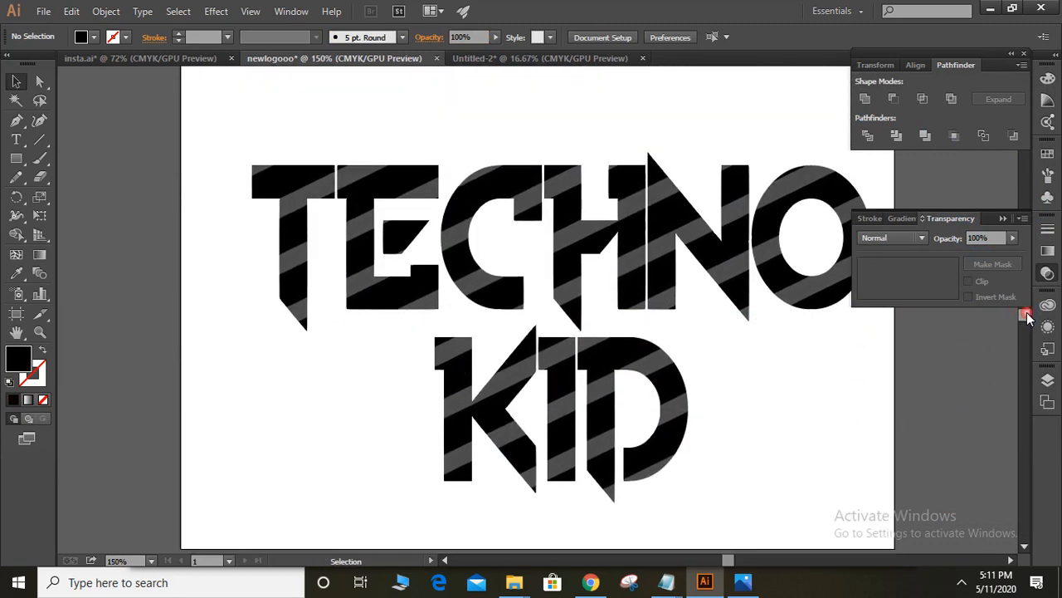